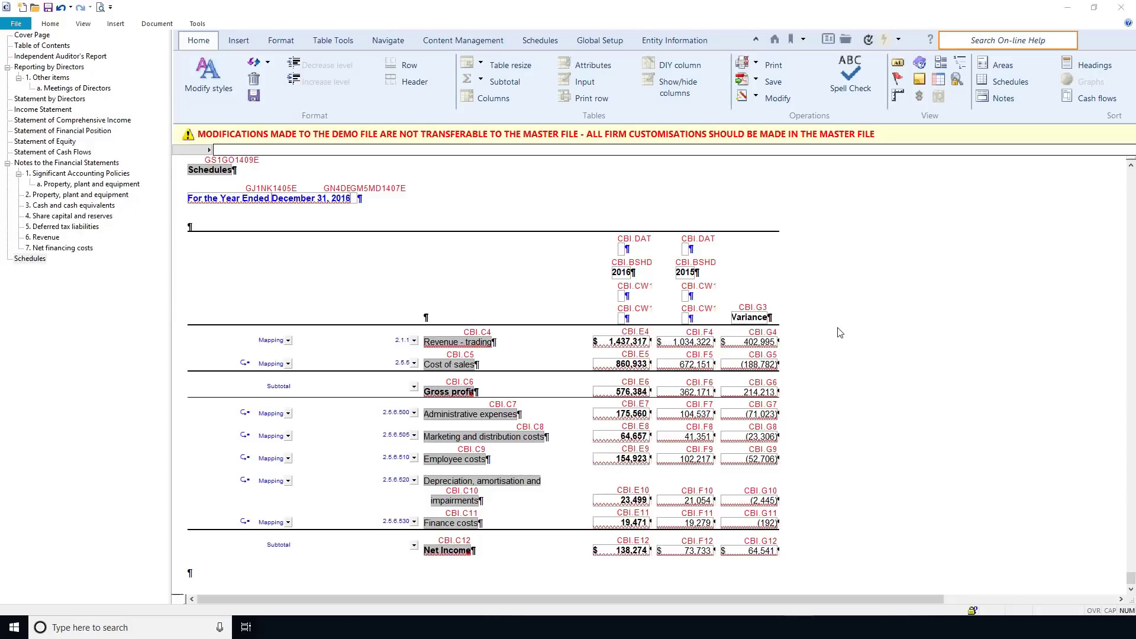
- Select Variance cells G4–G11 and open Conditional Formatting from the Document tab
{"action": "left_click_drag", "start_coordinate": [769, 338], "coordinate": [763, 551]}
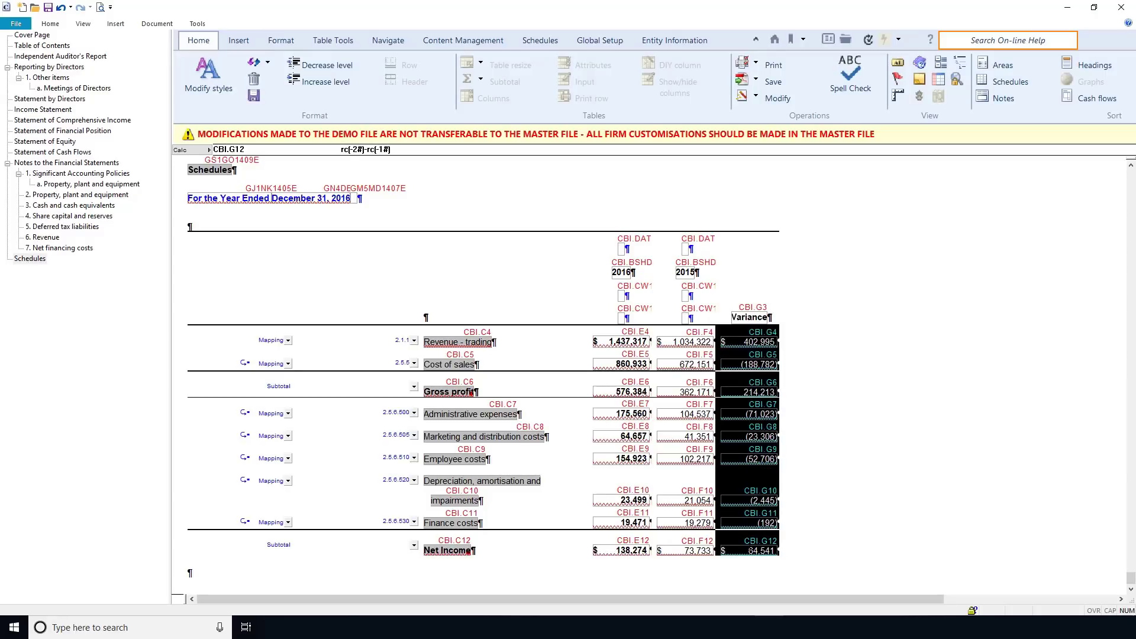
{"action": "left_click", "coordinate": [158, 23]}
{"action": "left_click", "coordinate": [265, 50]}
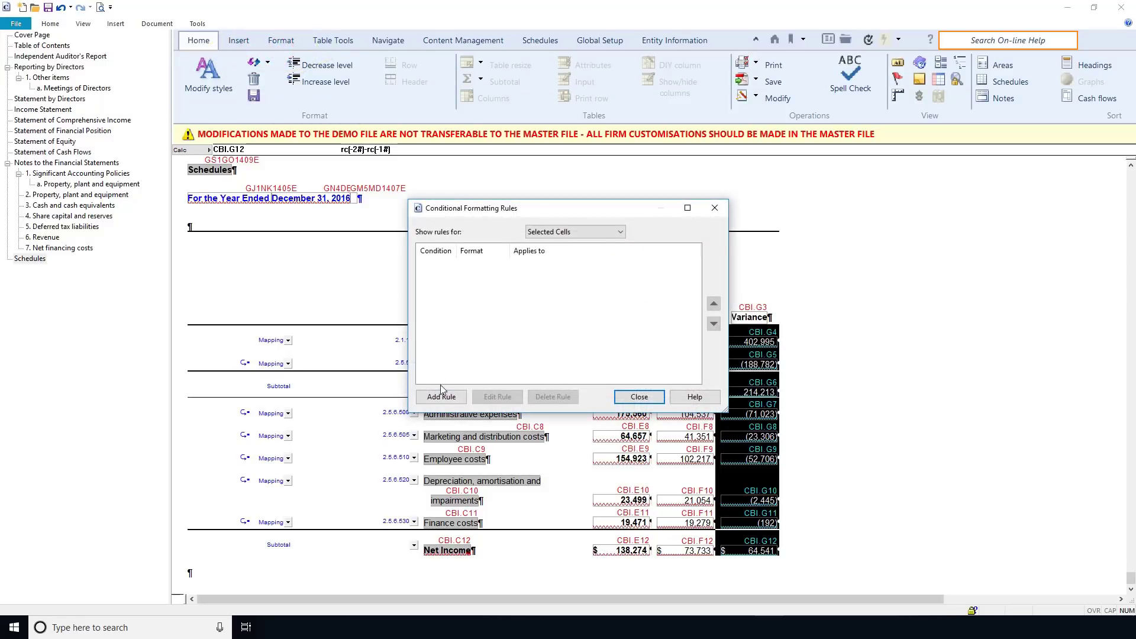
- Add a rule shading Variance cells red when the value is greater than 40000
{"action": "left_click", "coordinate": [442, 395]}
{"action": "left_click", "coordinate": [528, 232]}
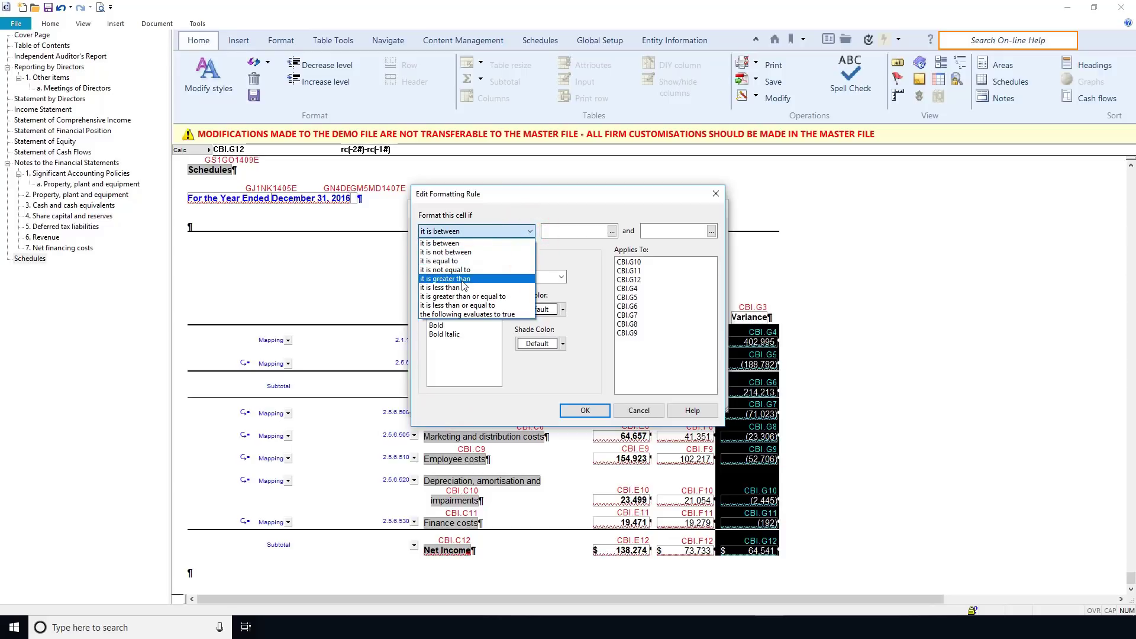
{"action": "left_click", "coordinate": [462, 280]}
{"action": "left_click", "coordinate": [571, 230]}
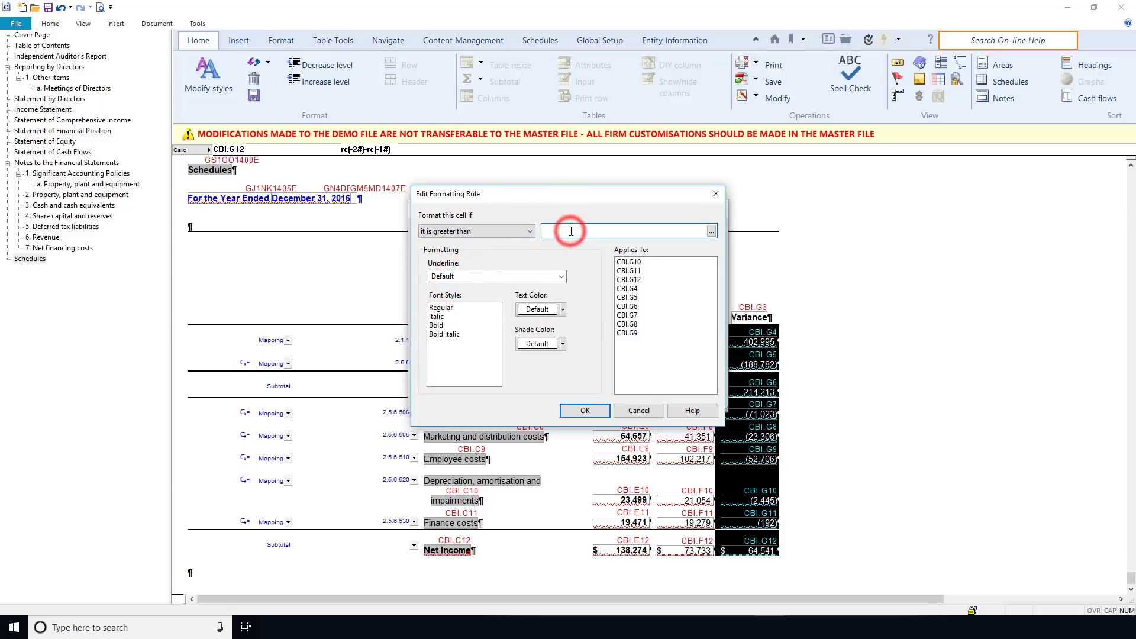
{"action": "type", "text": "40000"}
{"action": "left_click", "coordinate": [563, 347]}
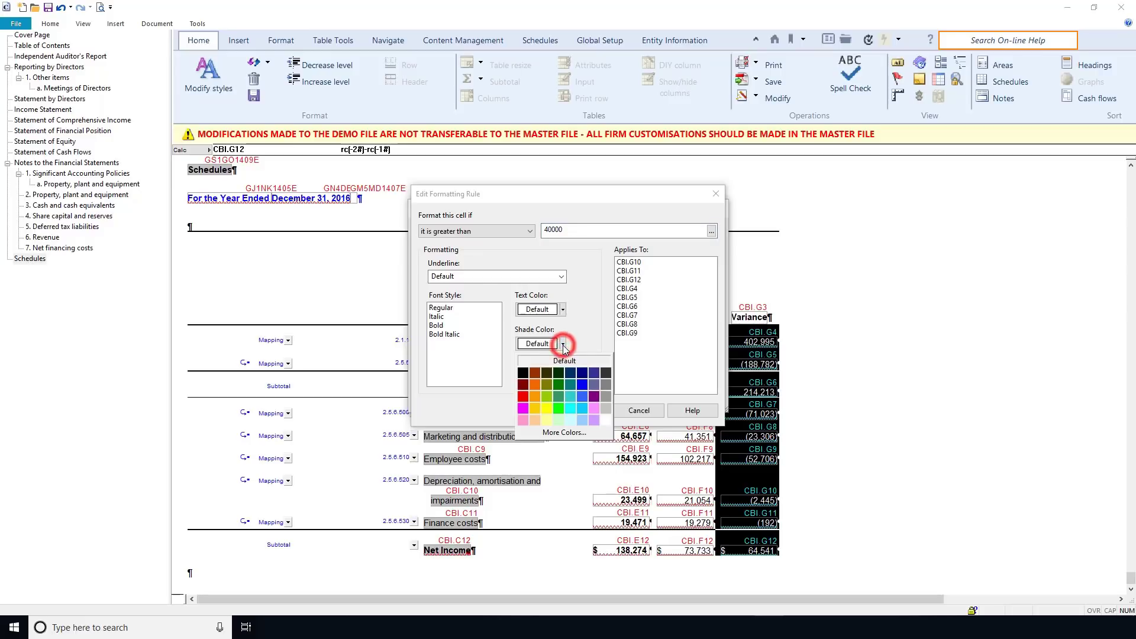
{"action": "left_click", "coordinate": [523, 398]}
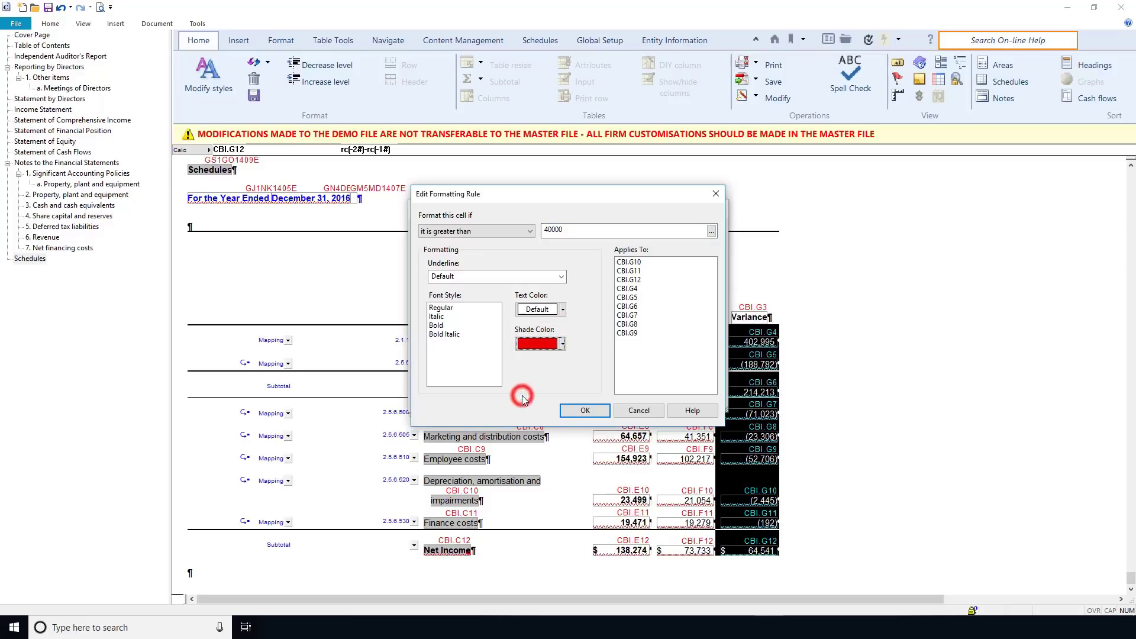
{"action": "left_click", "coordinate": [582, 410]}
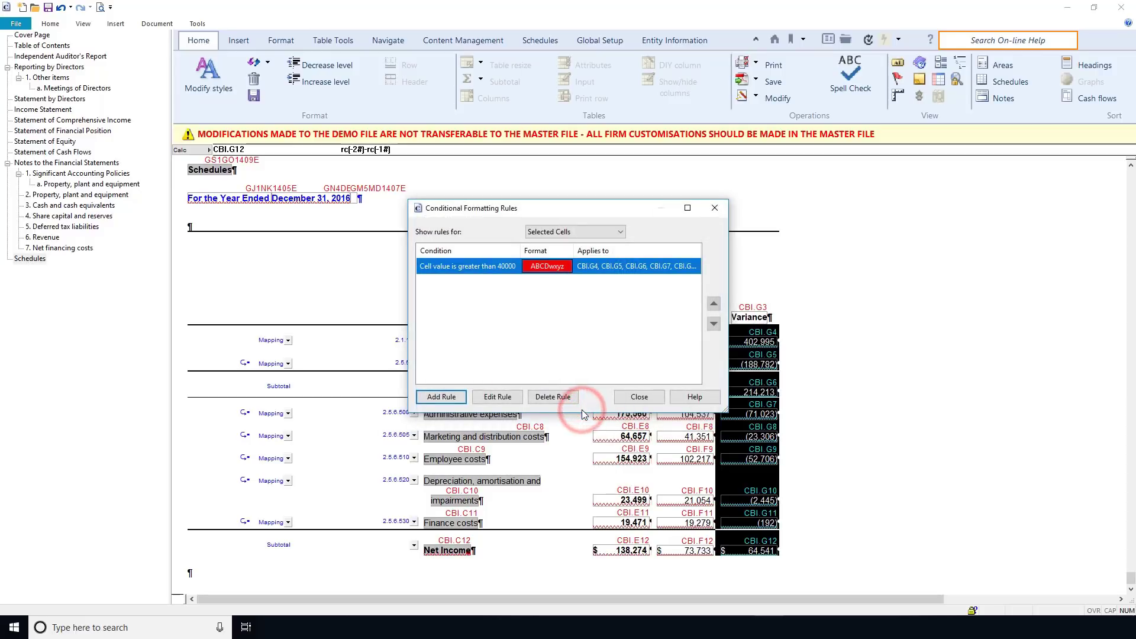
{"action": "left_click", "coordinate": [641, 398]}
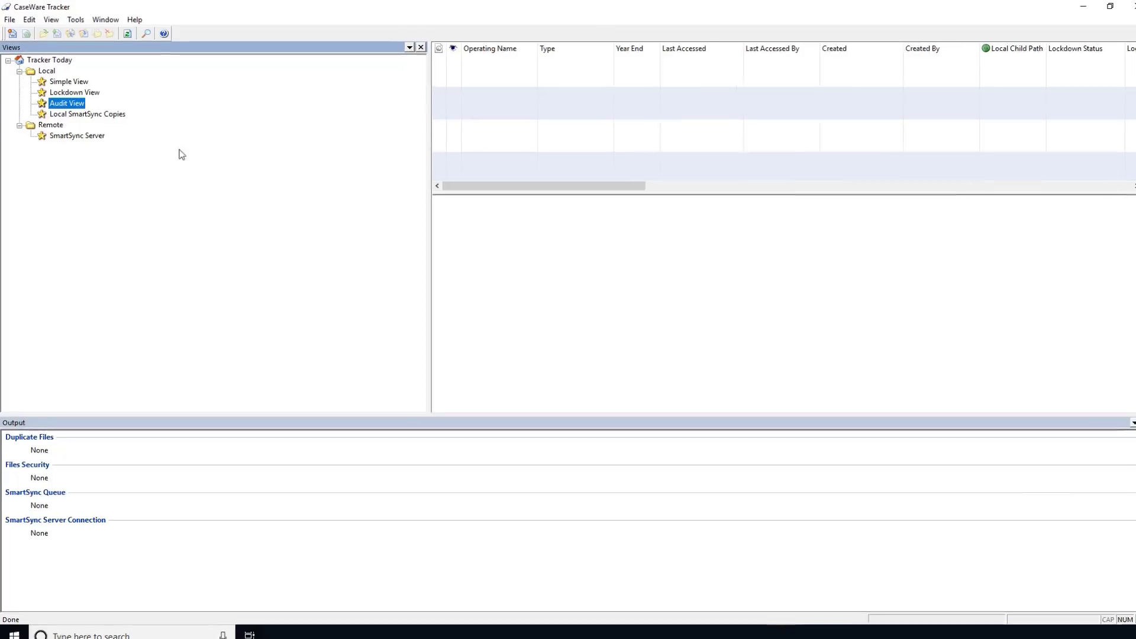
- Start adding a SmartSync server, then scan the SmartSync server for client files
{"action": "left_click", "coordinate": [75, 20]}
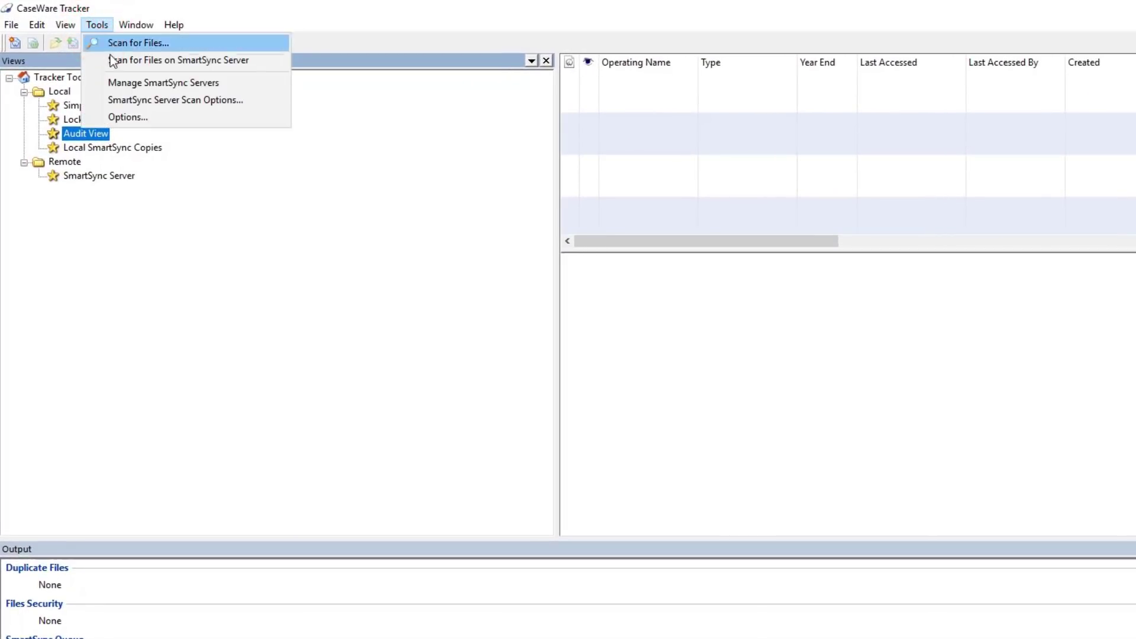
{"action": "left_click", "coordinate": [122, 82]}
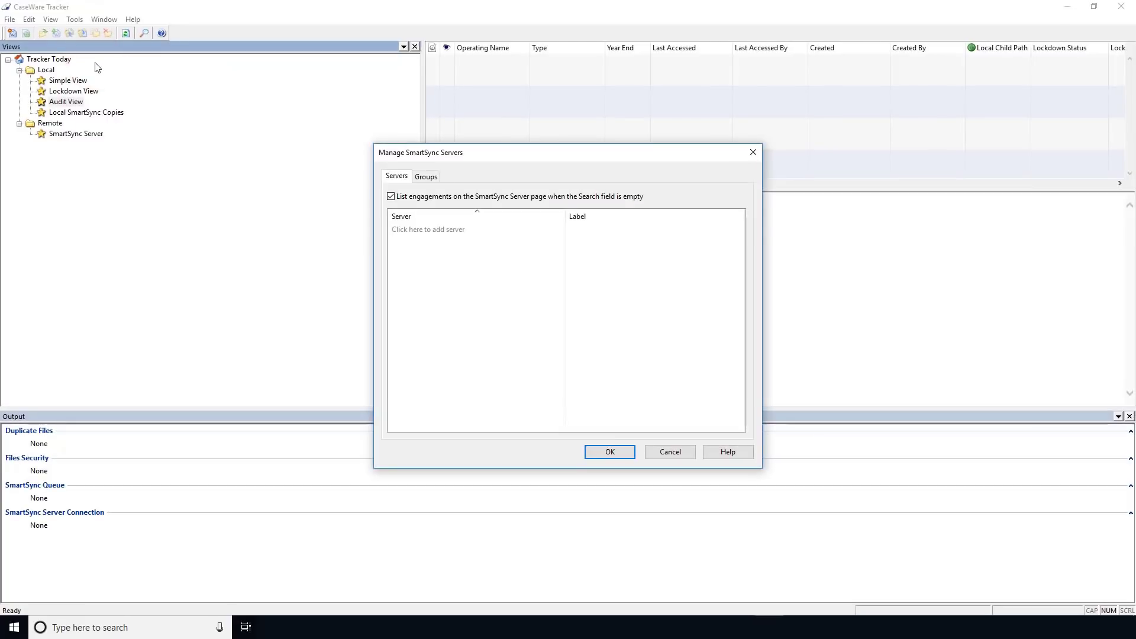
{"action": "left_click", "coordinate": [456, 232]}
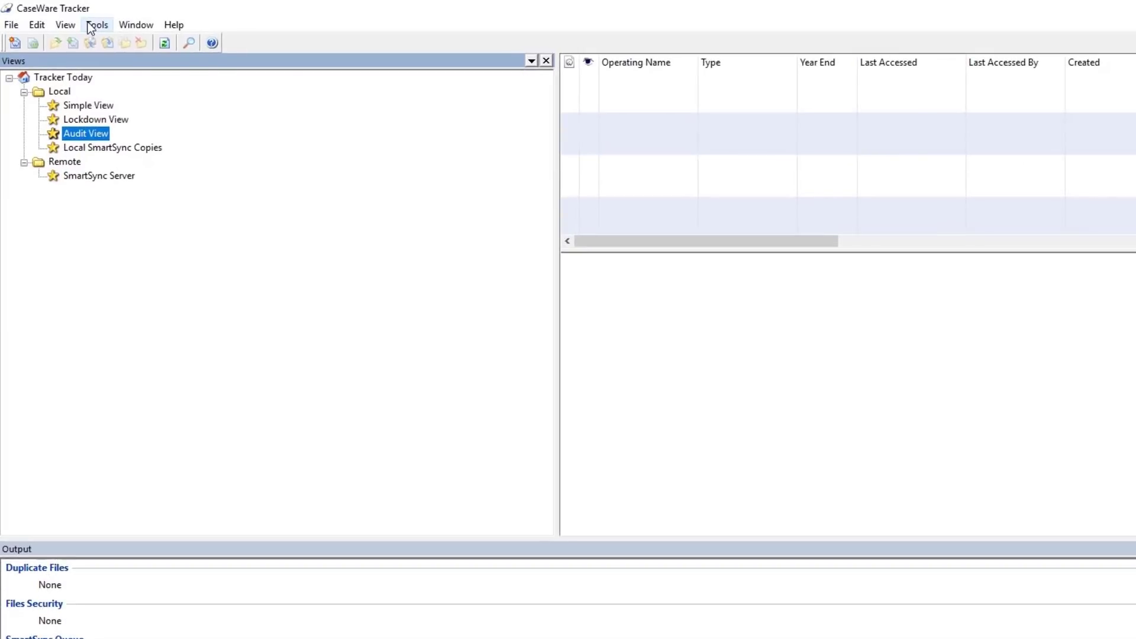
{"action": "left_click", "coordinate": [71, 20]}
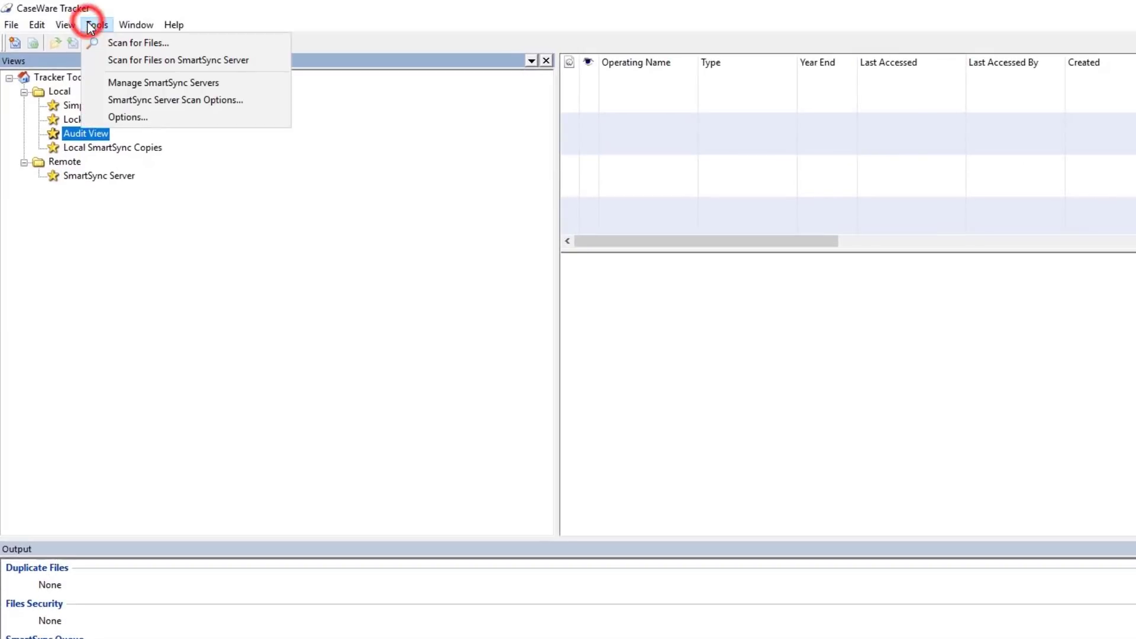
{"action": "left_click", "coordinate": [139, 61]}
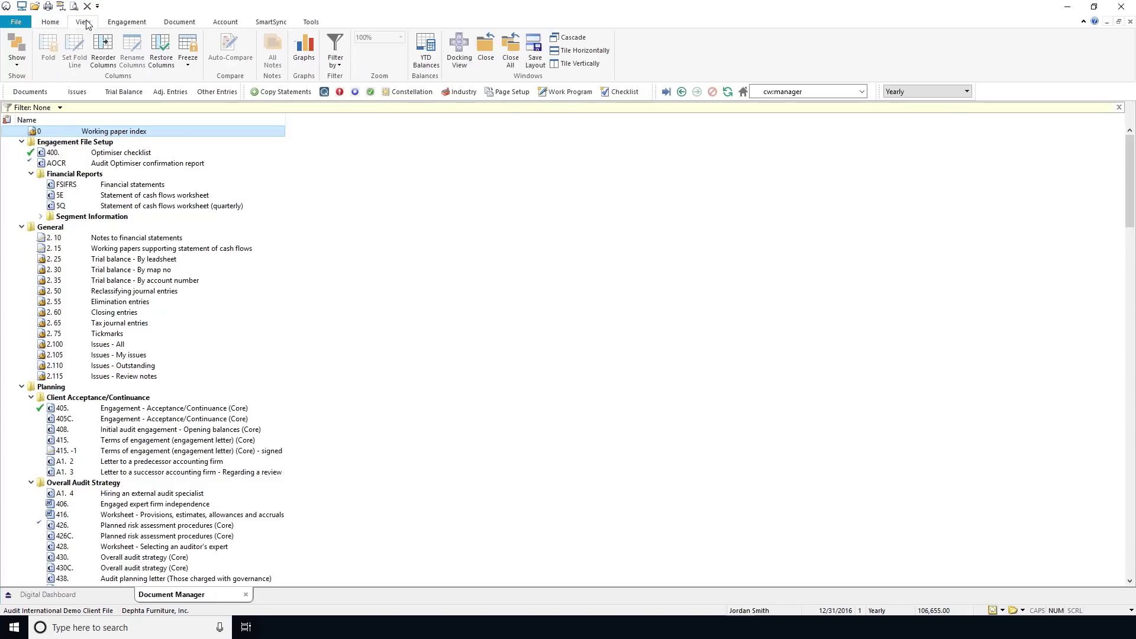
- Show the Graphs pane in the Working Papers window
{"action": "left_click", "coordinate": [23, 62]}
{"action": "left_click", "coordinate": [30, 93]}
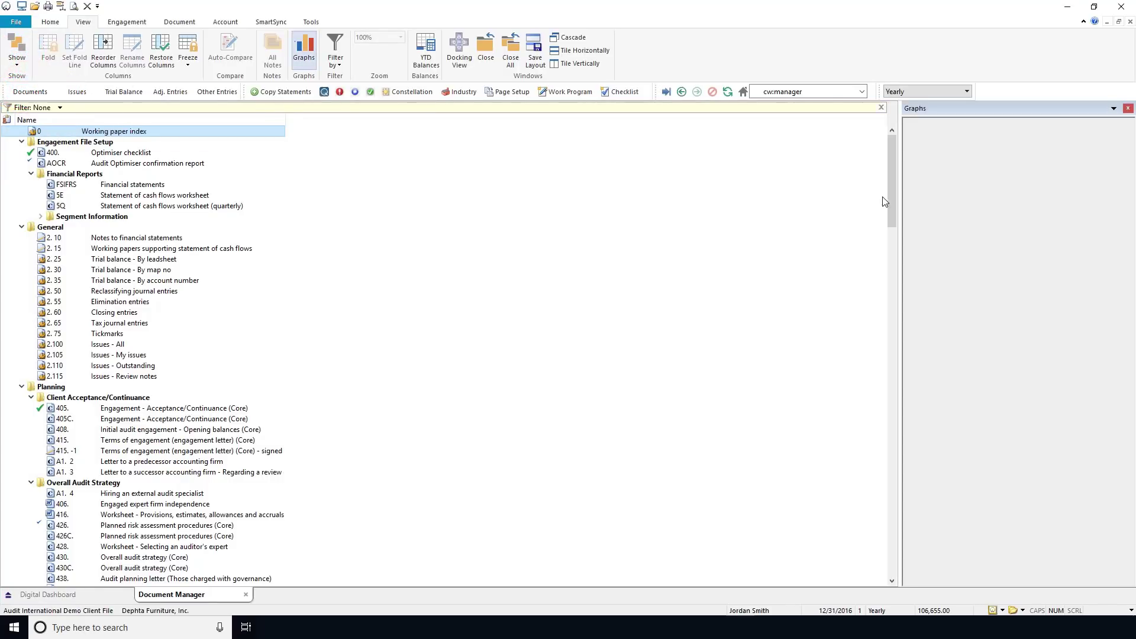
{"action": "left_click_drag", "start_coordinate": [892, 186], "coordinate": [881, 346]}
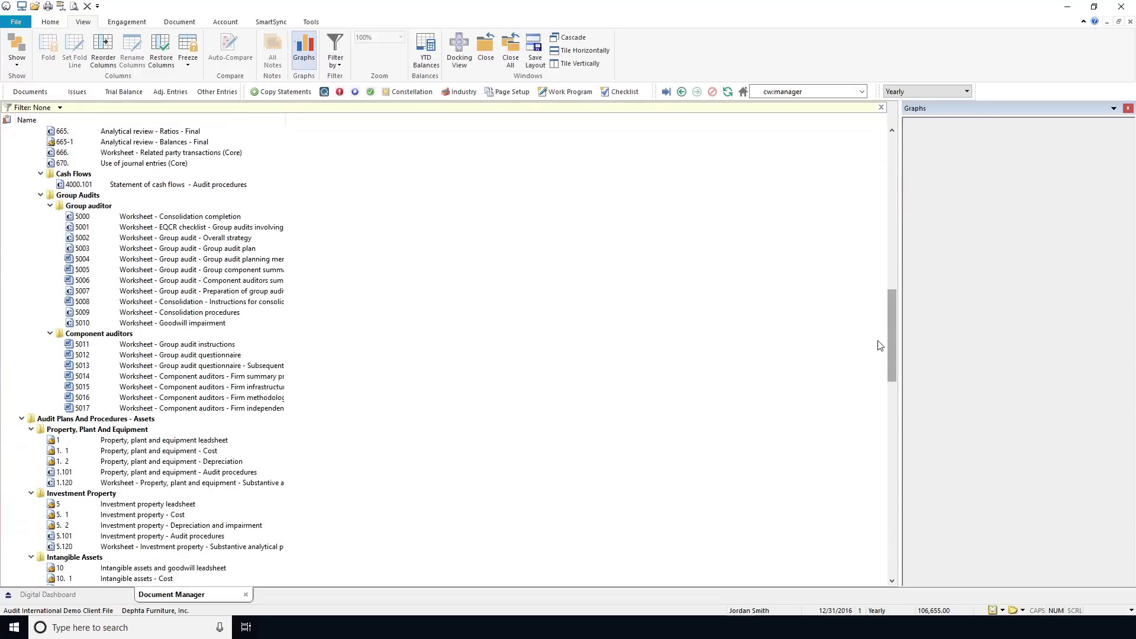
- Open the Property, plant and equipment leadsheet to chart its balances in the graphs
{"action": "double_click", "coordinate": [155, 442]}
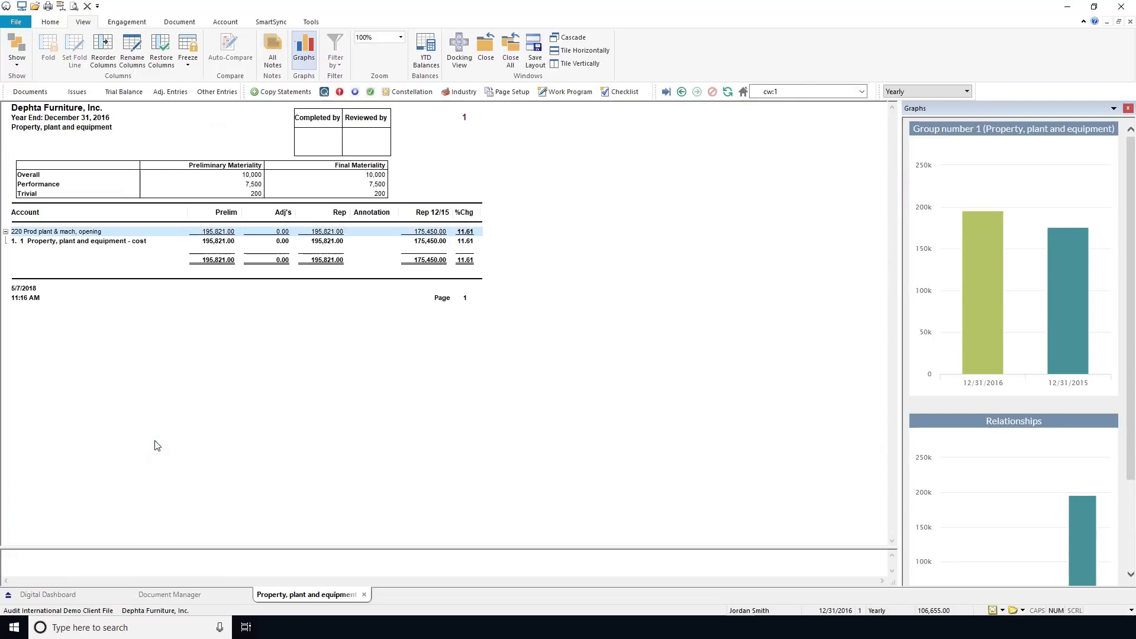
{"action": "mouse_move", "coordinate": [991, 328]}
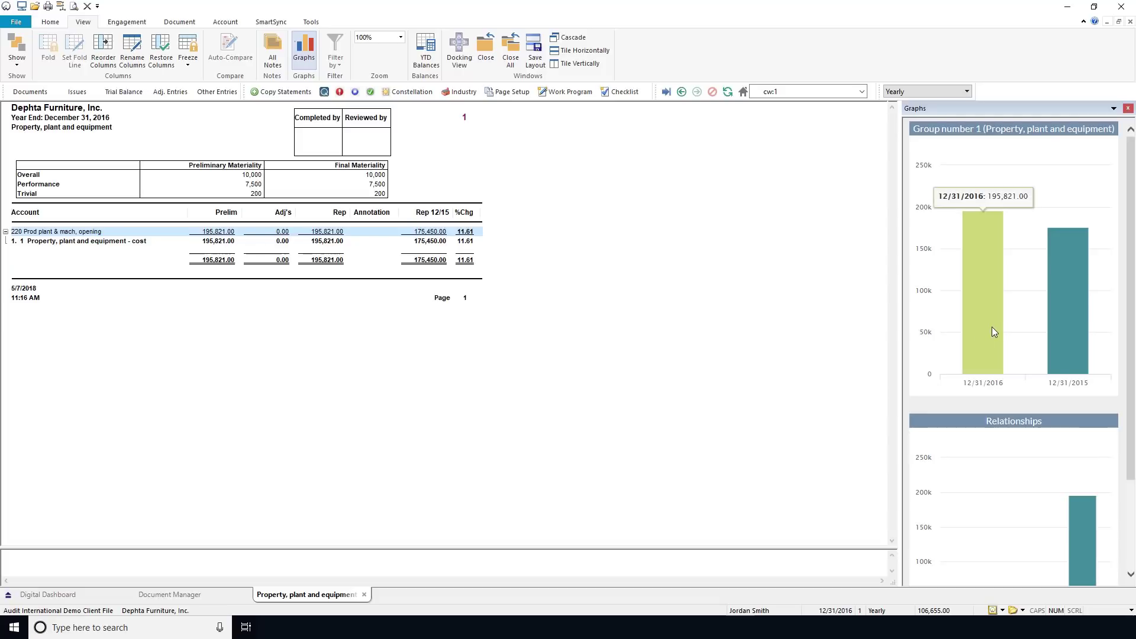
{"action": "mouse_move", "coordinate": [1058, 323]}
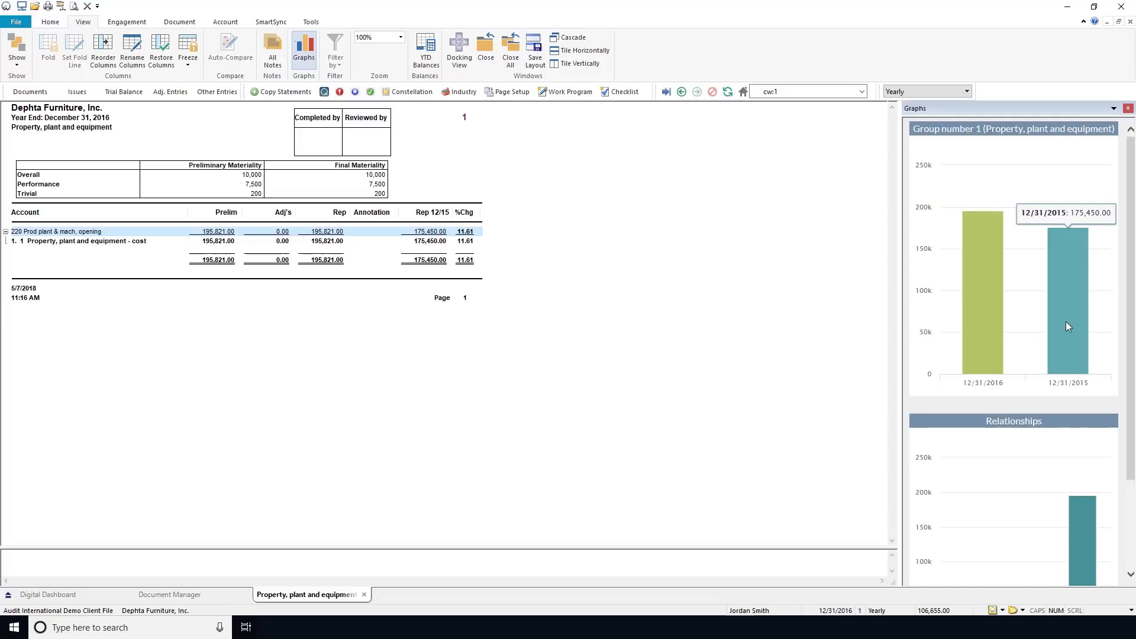
{"action": "scroll", "coordinate": [1068, 326], "scroll_direction": "down", "scroll_amount": 2}
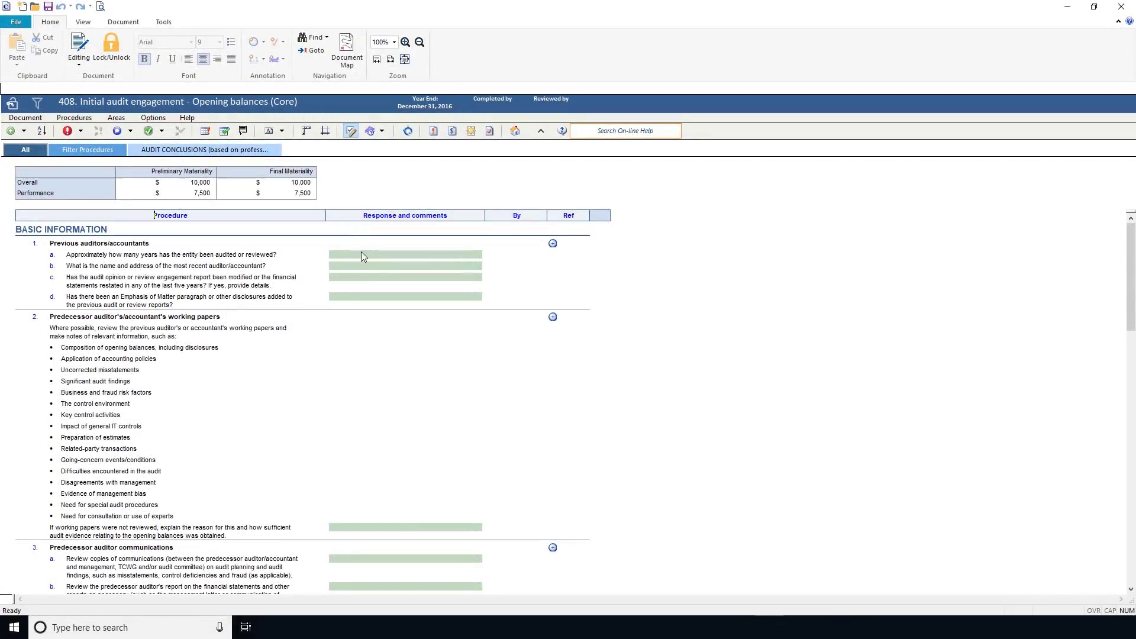
- Enter 'About 5 years' as the response to question 1a
{"action": "left_click", "coordinate": [360, 255]}
{"action": "type", "text": "Ab"}
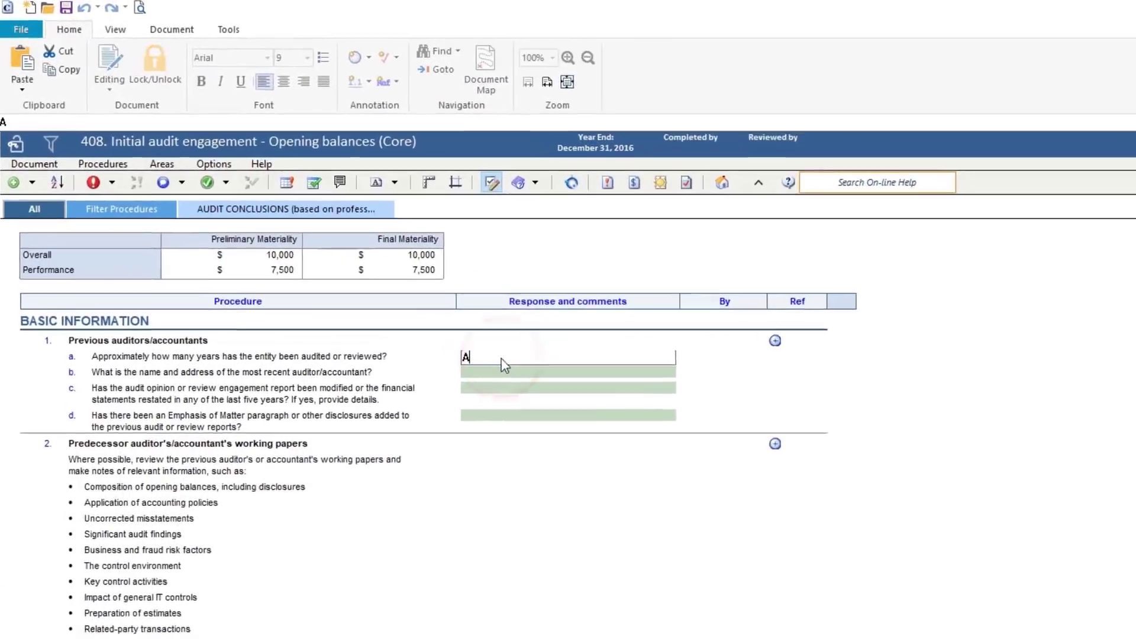
{"action": "type", "text": "out 5 y"}
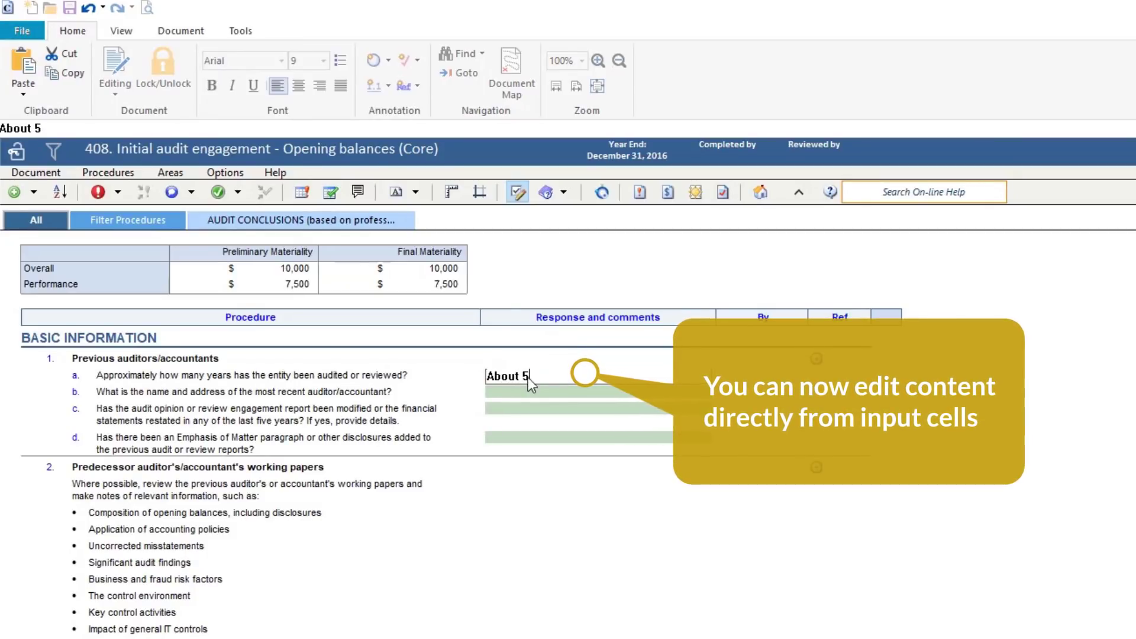
{"action": "type", "text": "ears"}
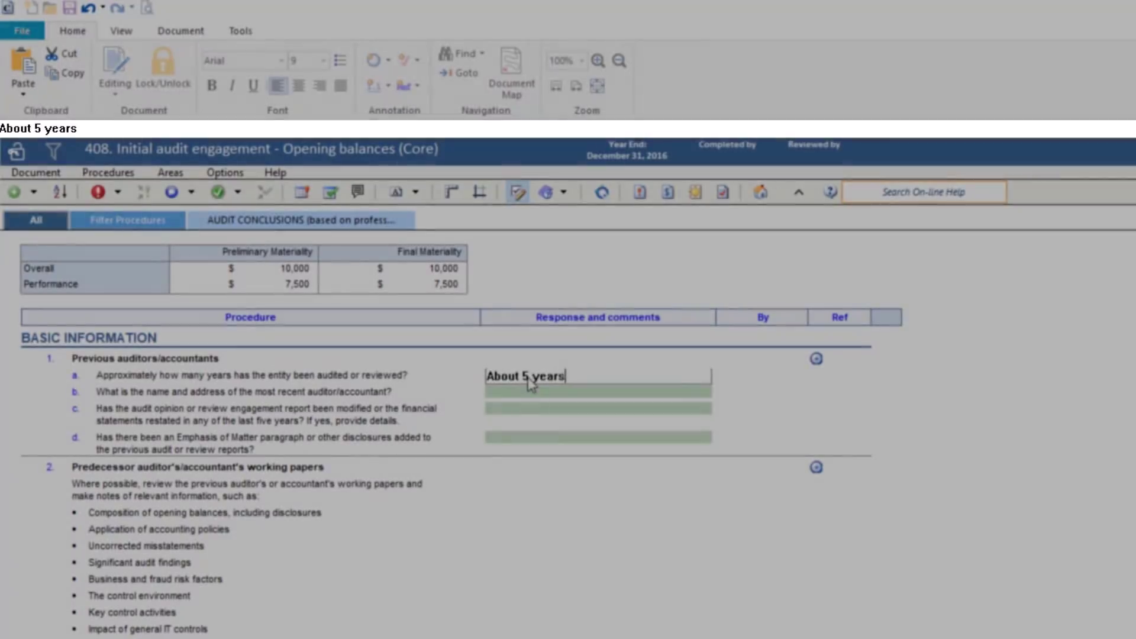
{"action": "key", "text": "Return"}
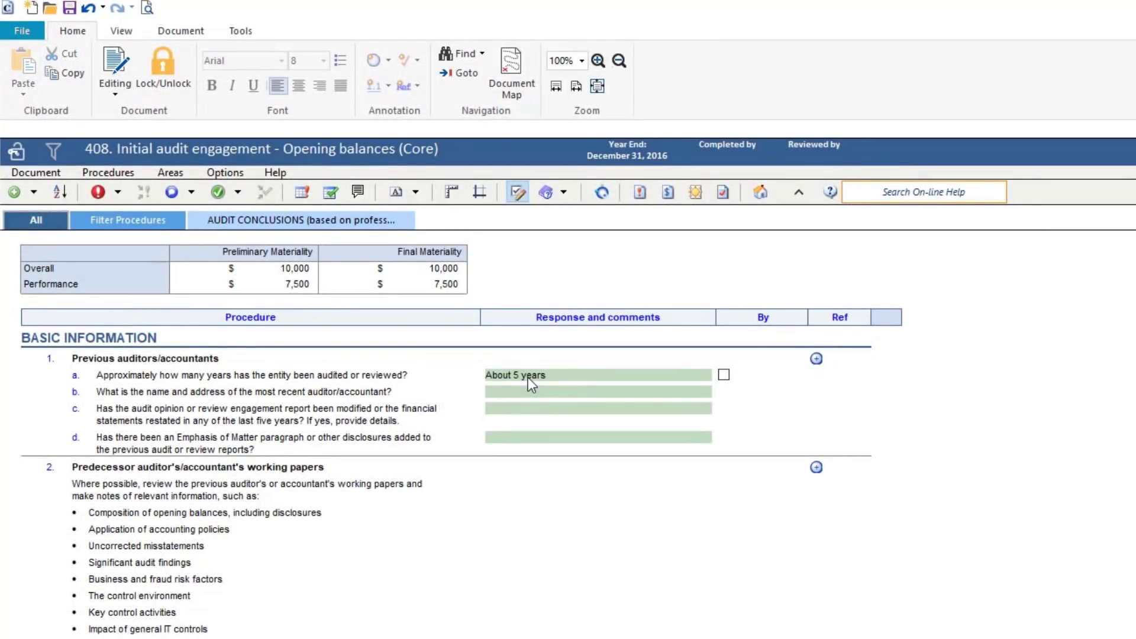
{"action": "left_click", "coordinate": [520, 391]}
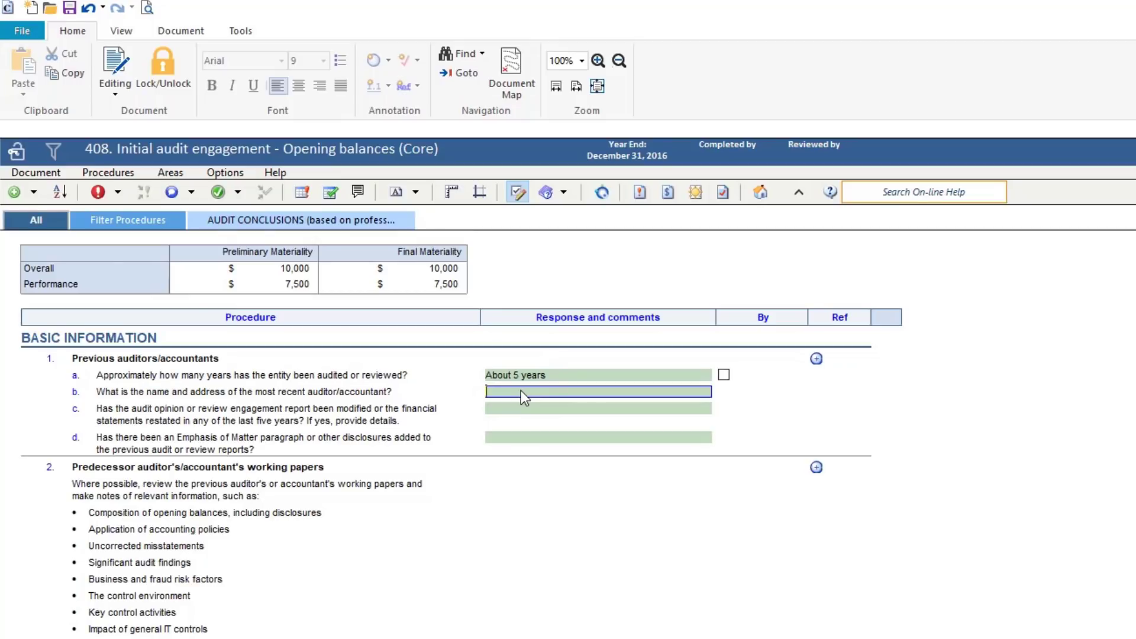
- Type the previous auditor's name into the question 1b response cell
{"action": "type", "text": "Ry"}
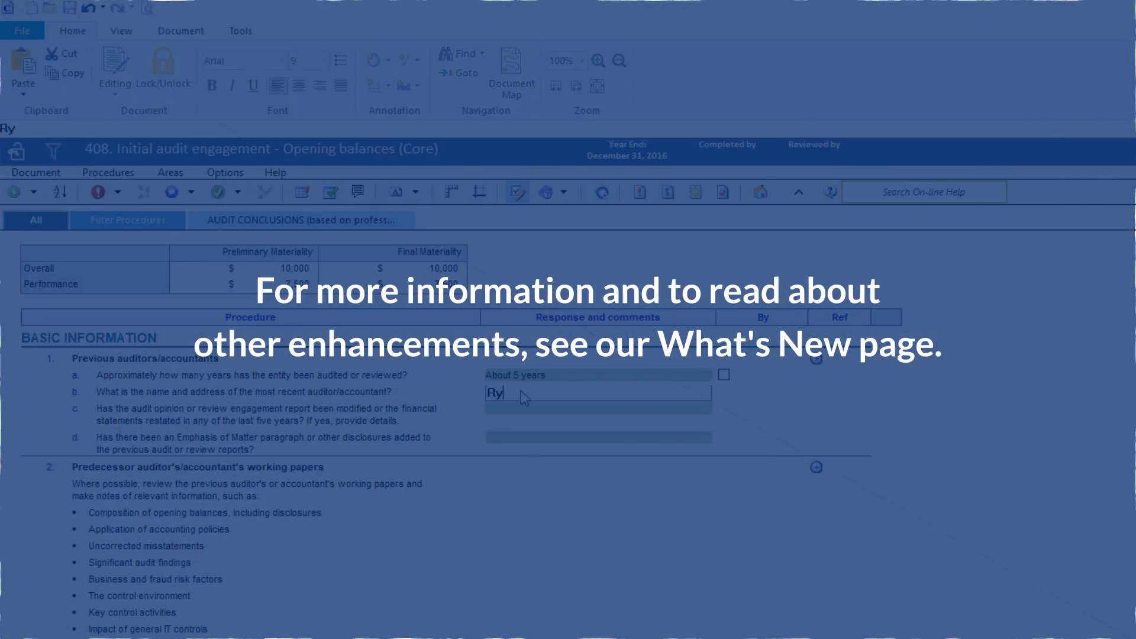
{"action": "type", "text": "an"}
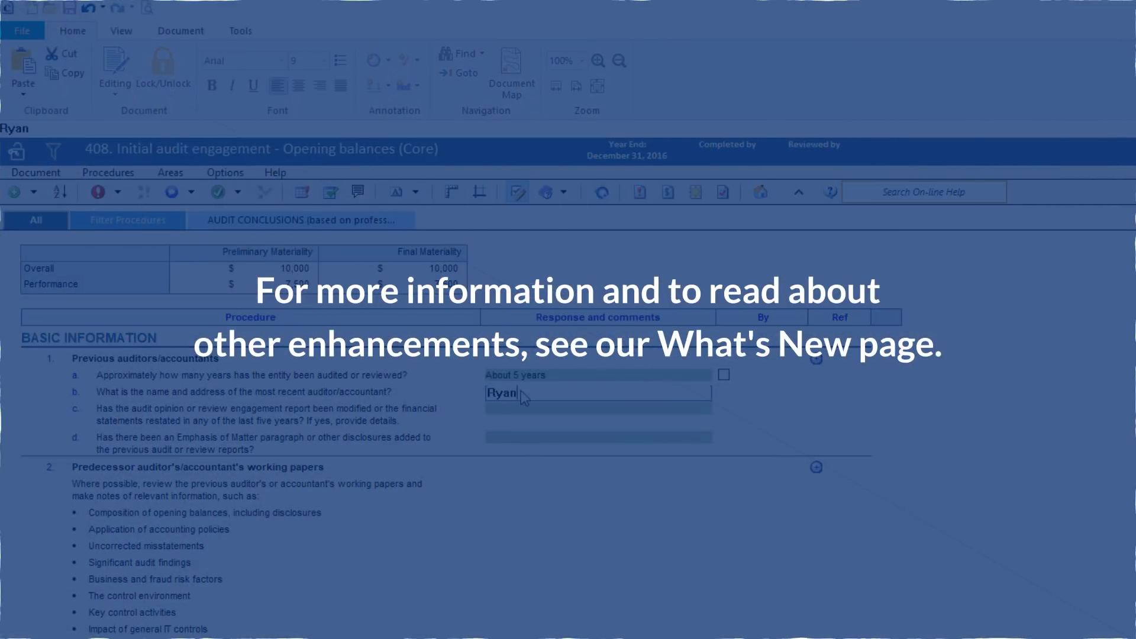